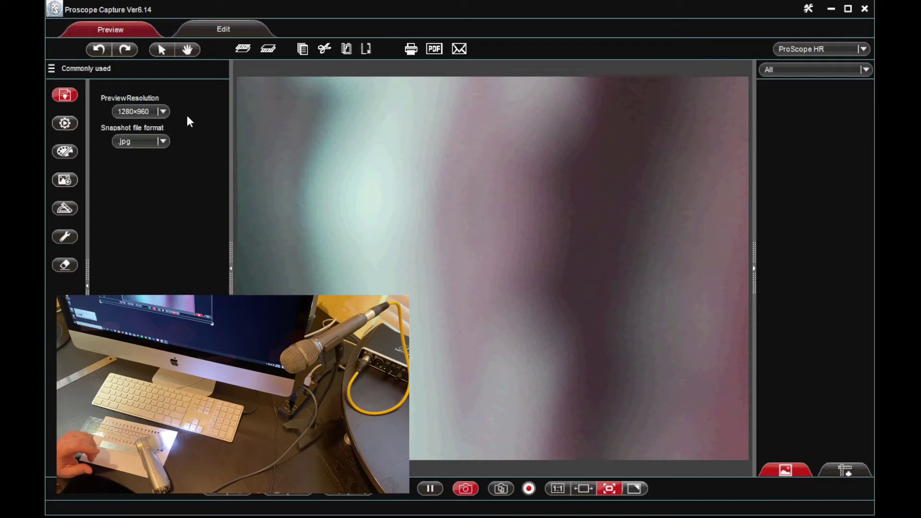
# - Switch the live preview resolution to 1280×960
pyautogui.click(163, 111)
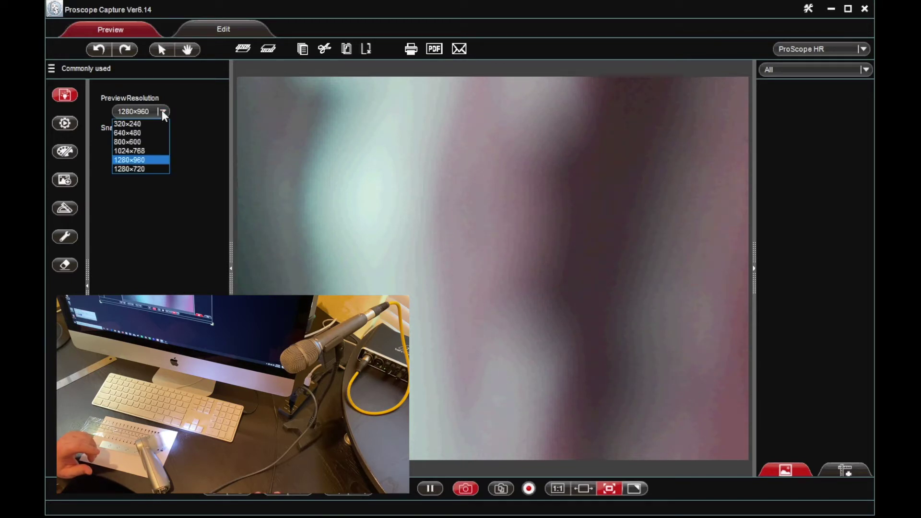
pyautogui.click(134, 154)
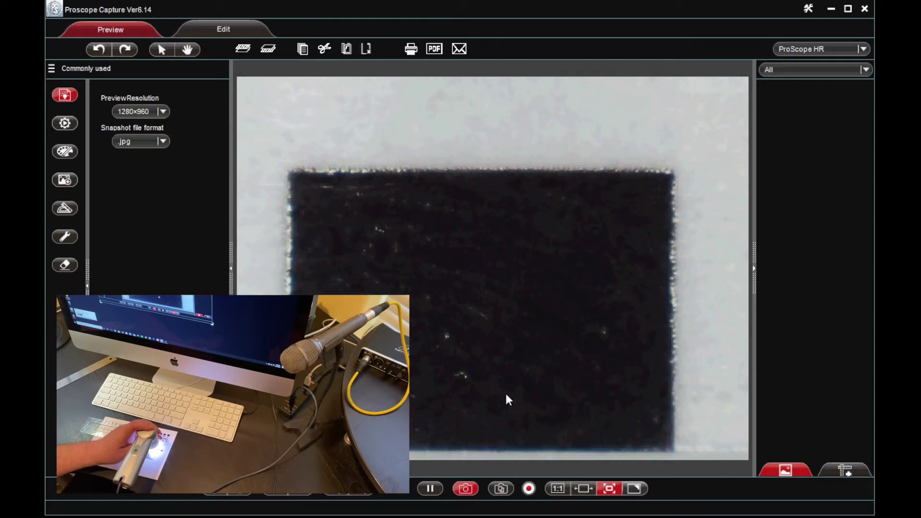
# - Snap a still of the gauge block and open its gallery thumbnail for measuring
pyautogui.click(465, 490)
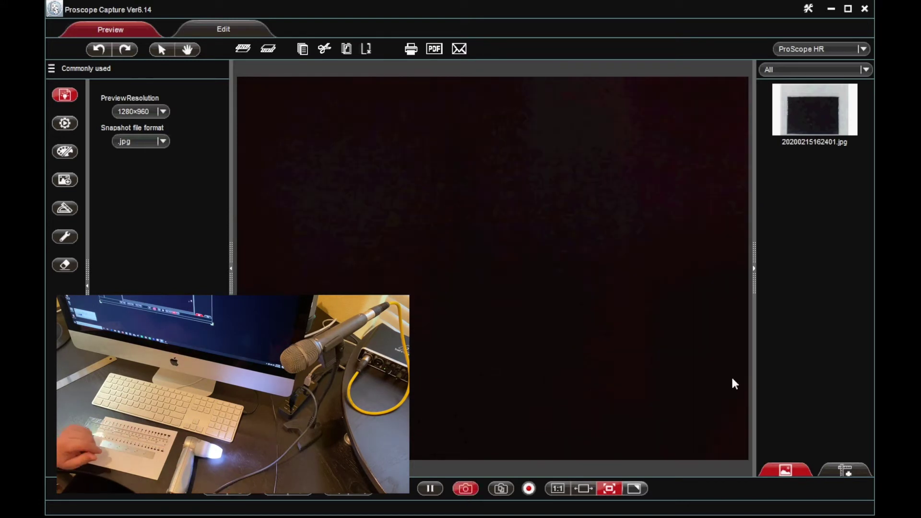
pyautogui.doubleClick(809, 119)
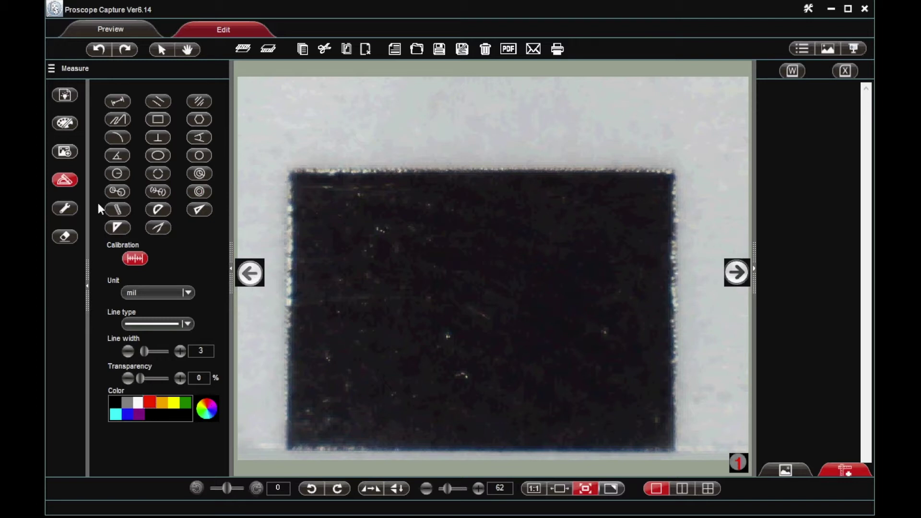
# - Open the Calibration Table, move it to the lower right, and keep mil as the unit
pyautogui.click(136, 259)
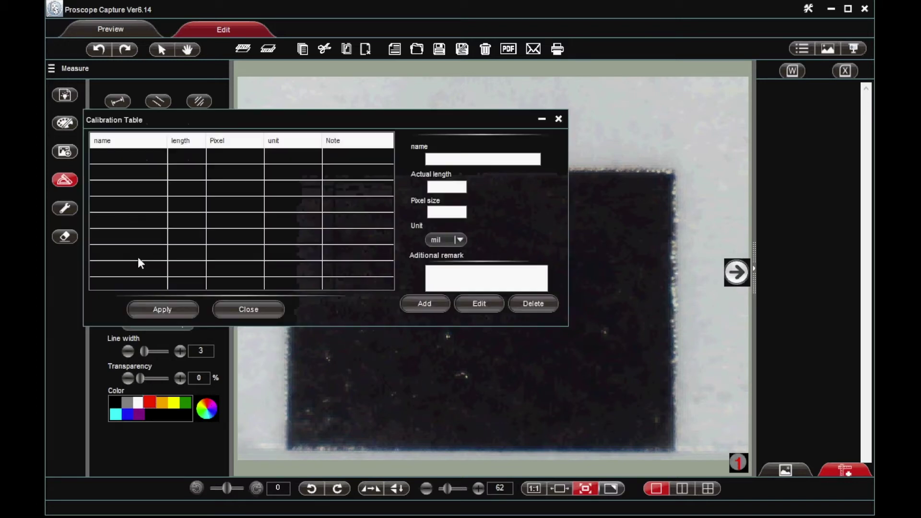
pyautogui.moveTo(199, 120); pyautogui.dragTo(498, 302)
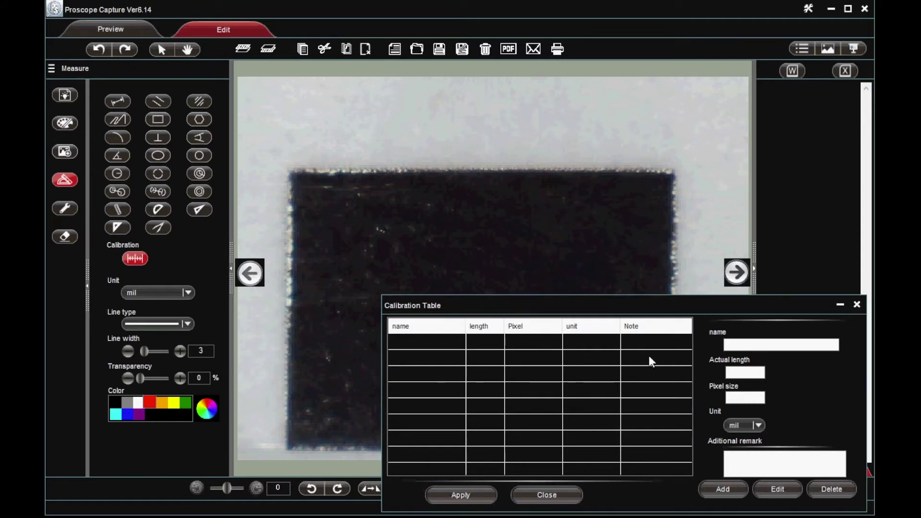
pyautogui.click(758, 425)
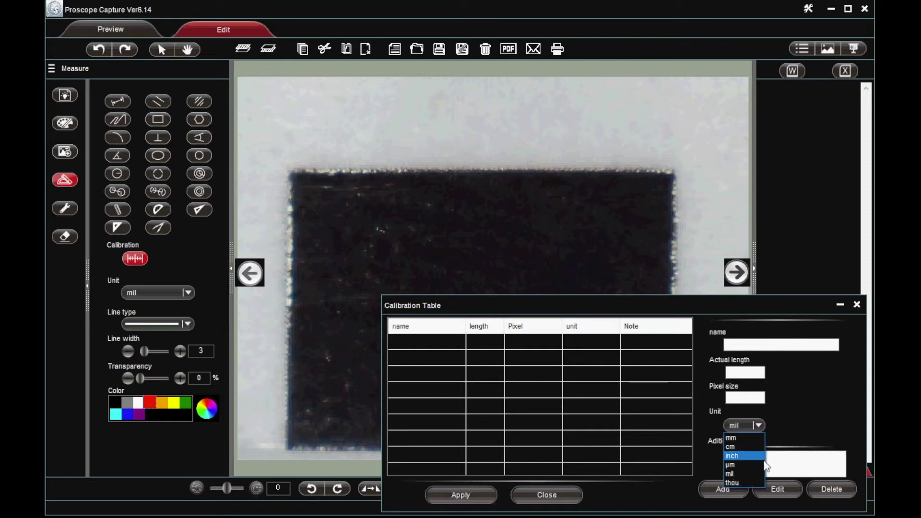
pyautogui.click(737, 474)
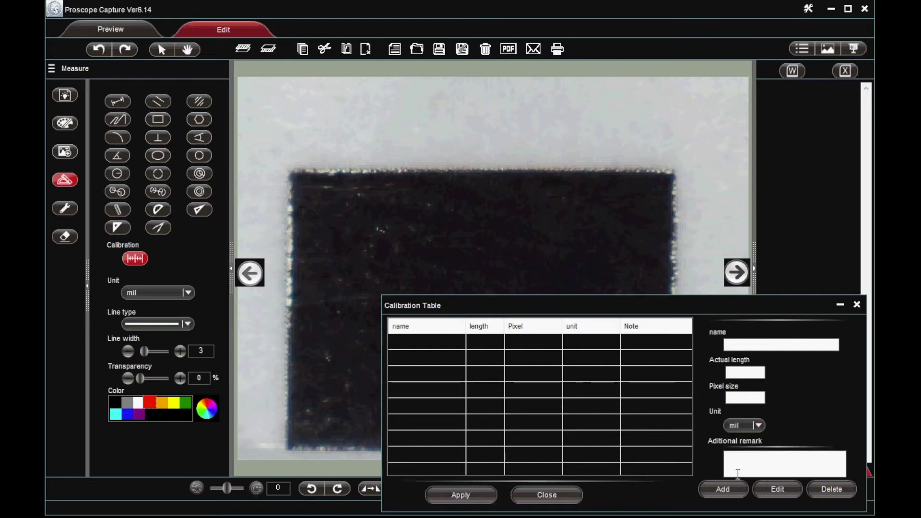
pyautogui.click(757, 426)
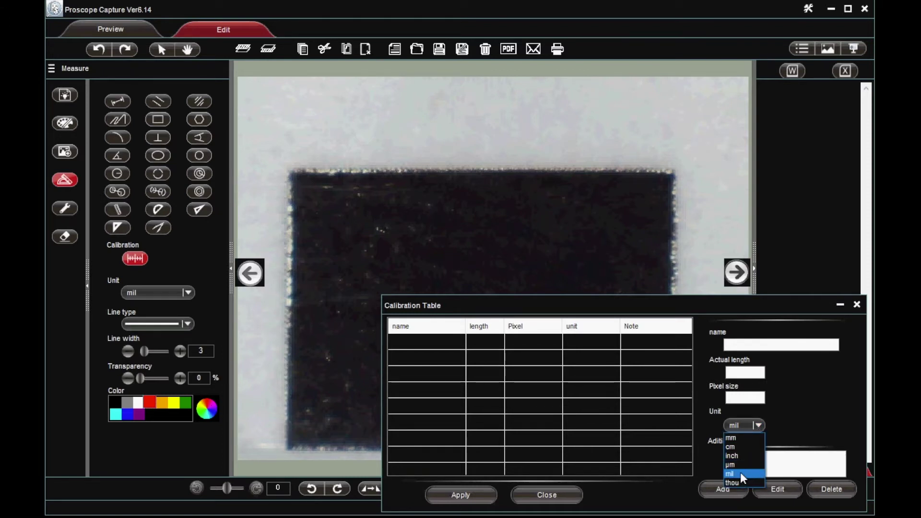
pyautogui.click(741, 474)
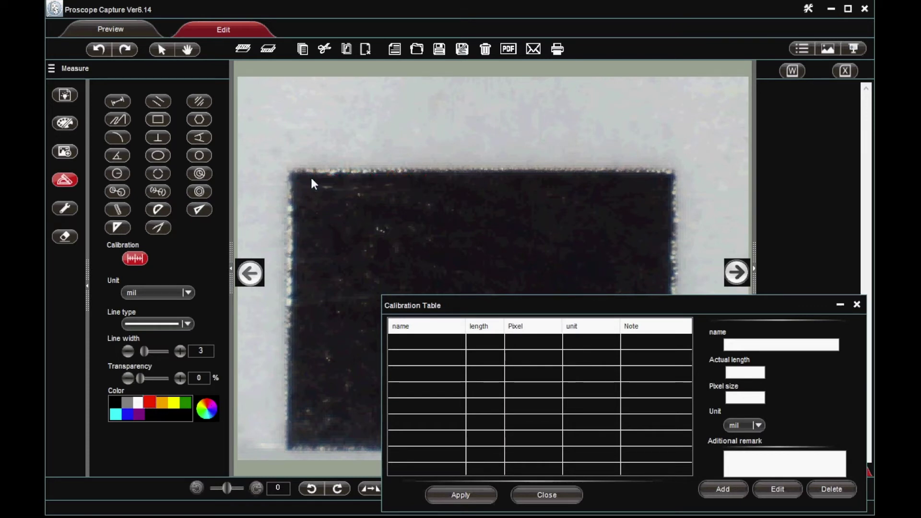
# - Redraw the top-edge calibration line, discarding the 963 and 969 pixel attempts, until it reads 971 pixels
pyautogui.click(673, 182)
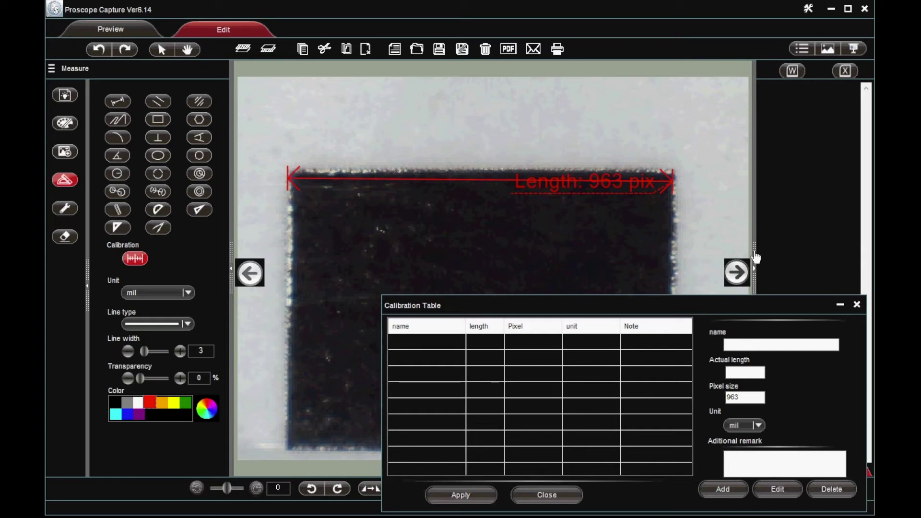
pyautogui.click(99, 50)
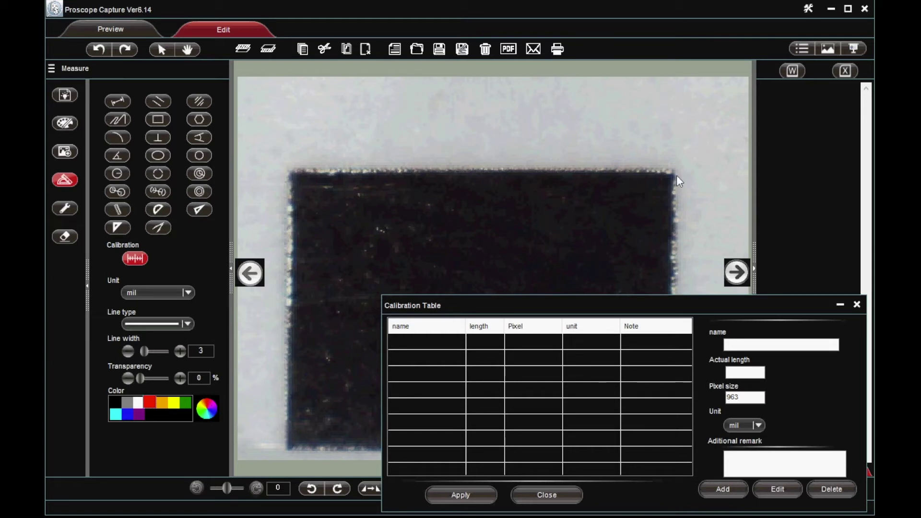
pyautogui.moveTo(677, 176); pyautogui.dragTo(675, 176)
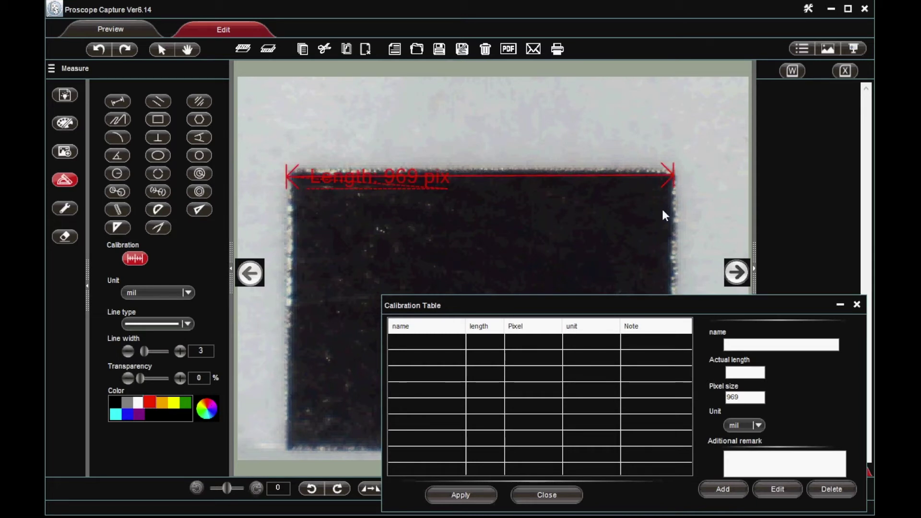
pyautogui.click(99, 49)
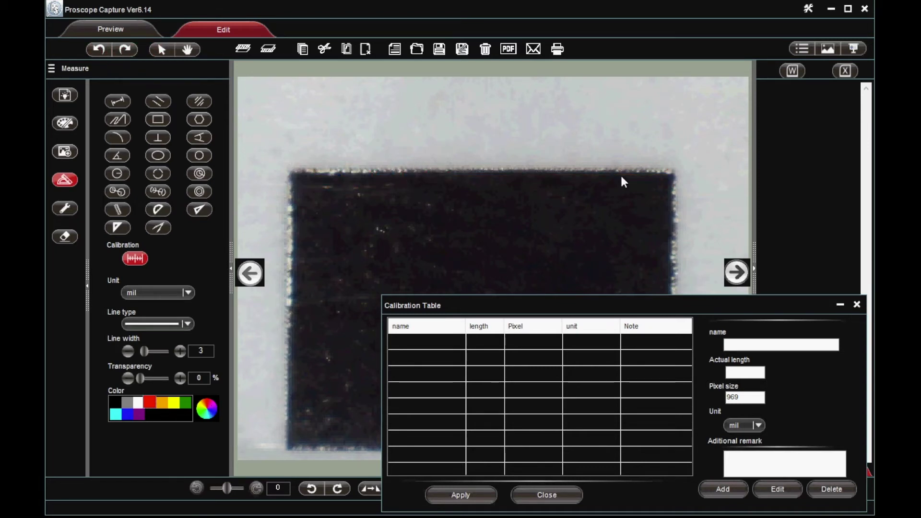
pyautogui.click(675, 175)
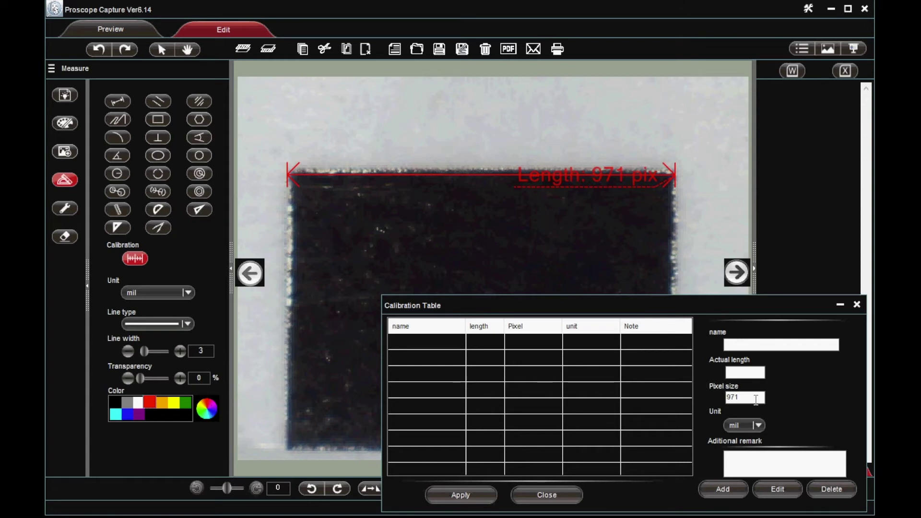
# - Add calibration '50x 1280x960' with actual length 200 mil, then select its row
pyautogui.click(742, 375)
pyautogui.write('200')
pyautogui.click(759, 425)
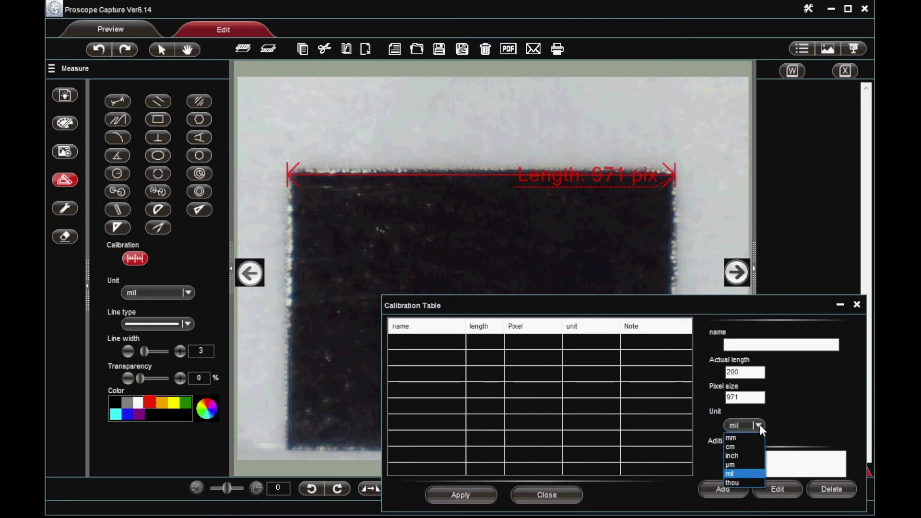
pyautogui.click(730, 473)
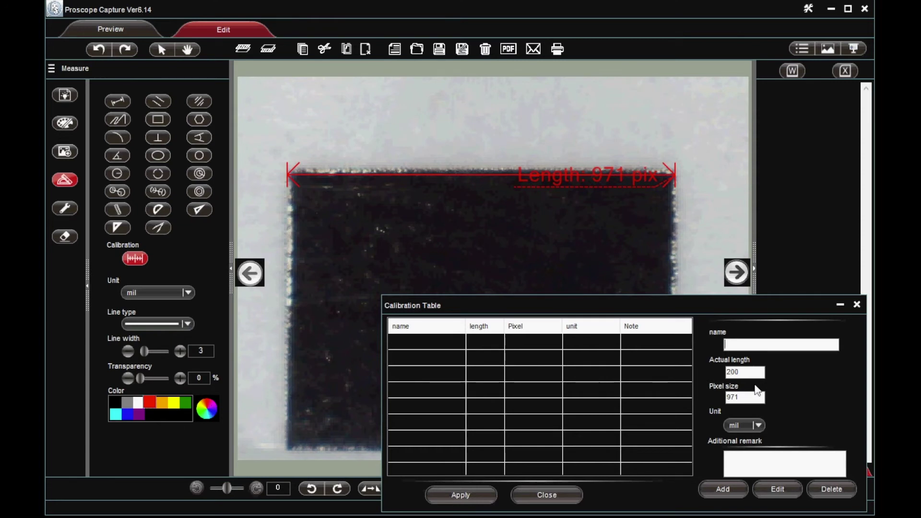
pyautogui.write('50x 1280x960')
pyautogui.click(719, 491)
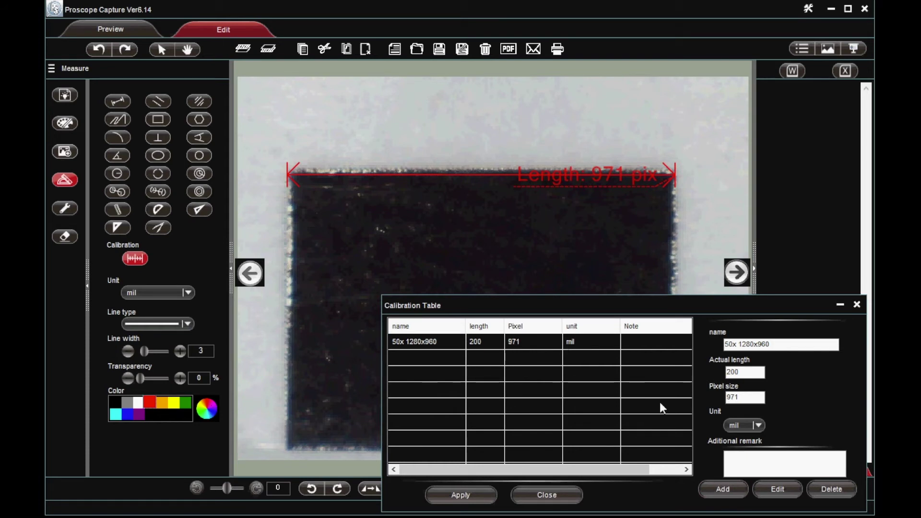
pyautogui.click(406, 339)
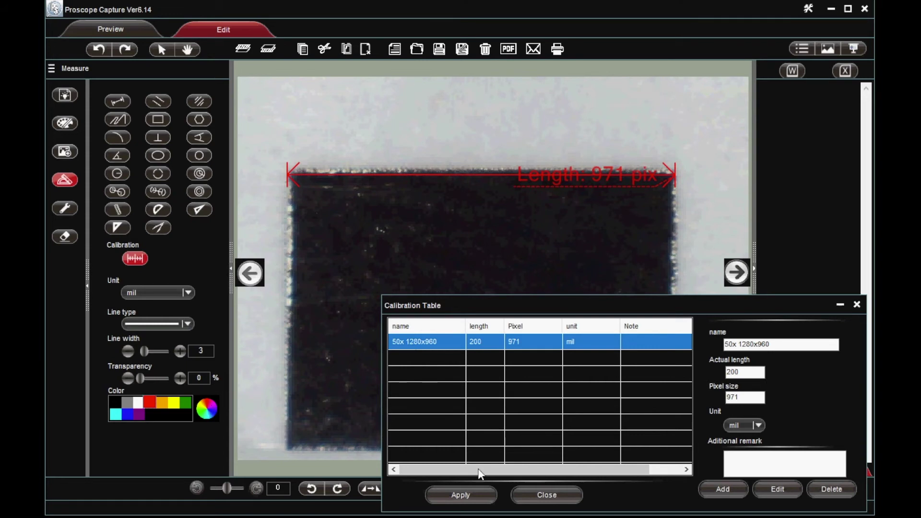
# - Apply the 50x 1280x960 calibration, verify the top edge reads 200.004 mil, then remove that check line
pyautogui.click(460, 495)
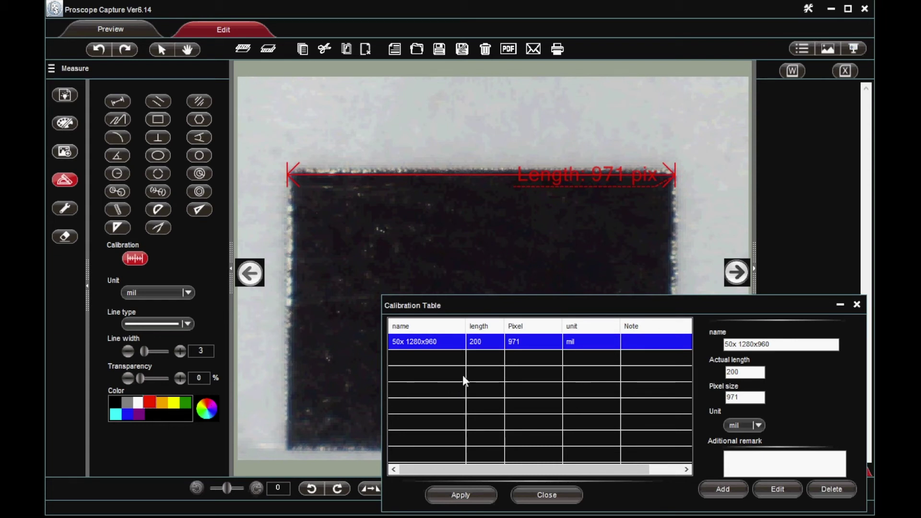
pyautogui.click(542, 498)
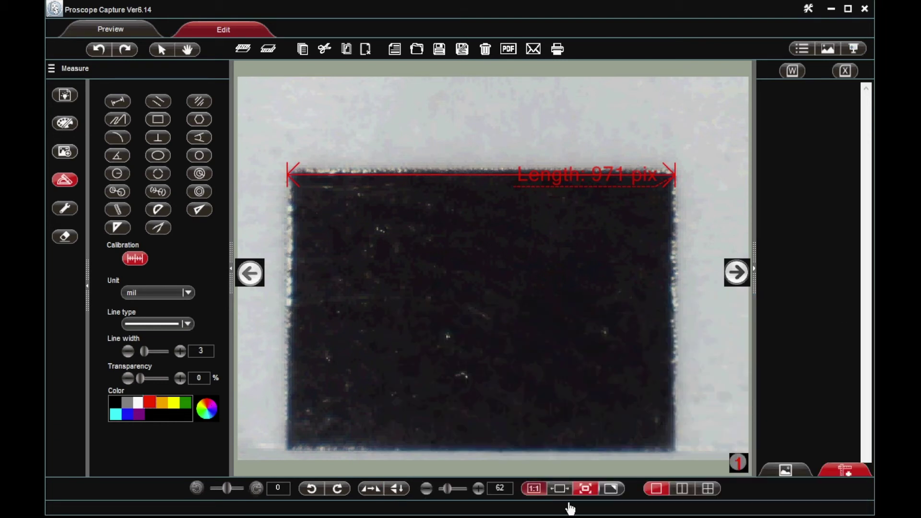
pyautogui.click(123, 109)
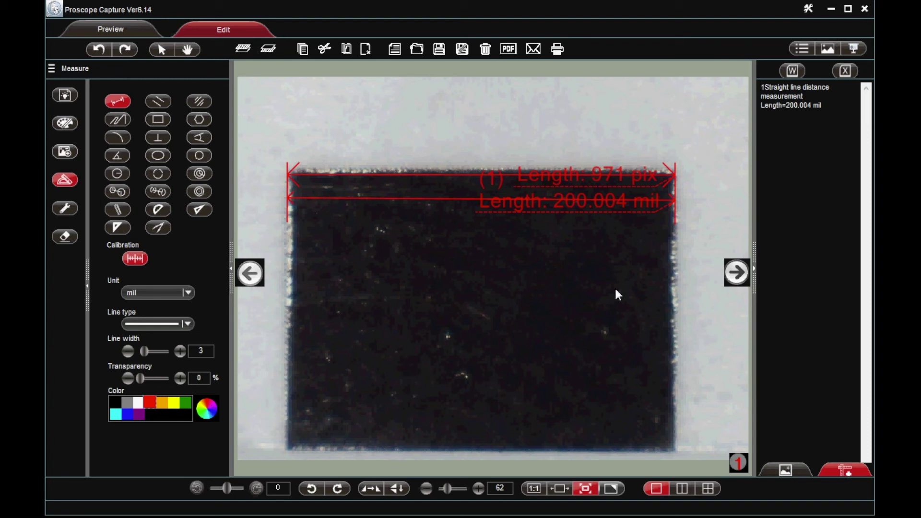
pyautogui.click(98, 49)
# - Remove the 971-pixel line and measure the block width with three vertical lines: 199.876 mil
pyautogui.click(98, 50)
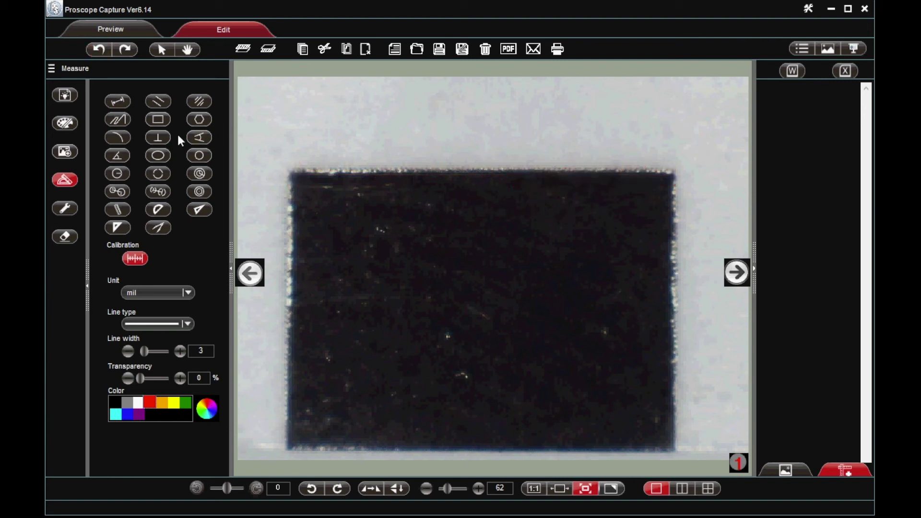
pyautogui.click(158, 138)
pyautogui.moveTo(288, 172)
pyautogui.mouseDown()
pyautogui.moveTo(278, 408)
pyautogui.moveTo(286, 444)
pyautogui.mouseUp()
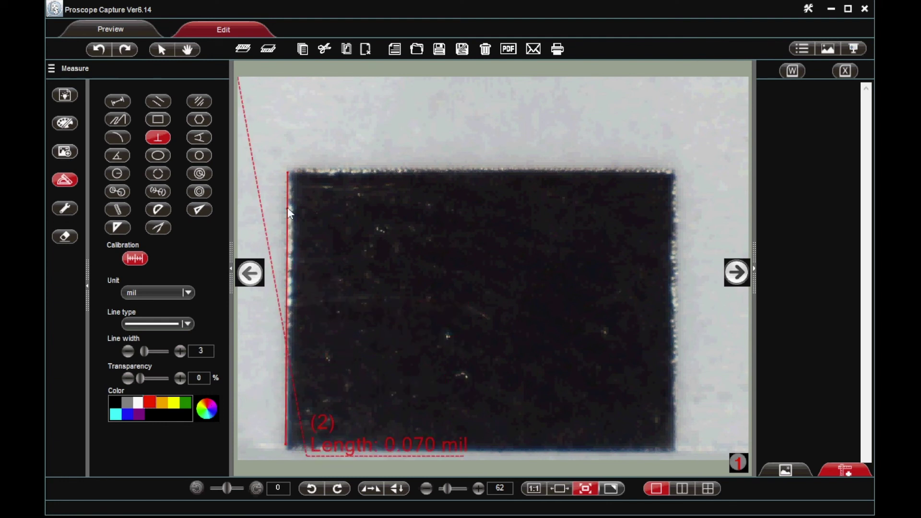
pyautogui.click(675, 196)
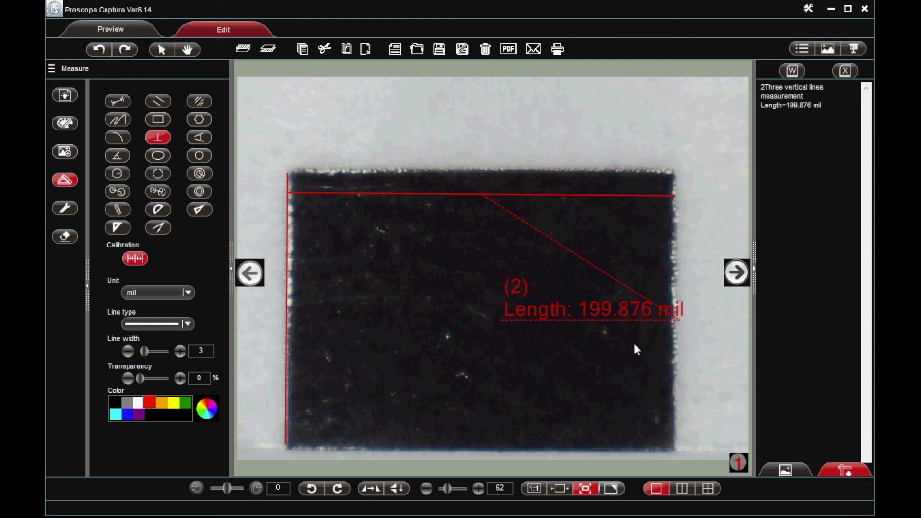